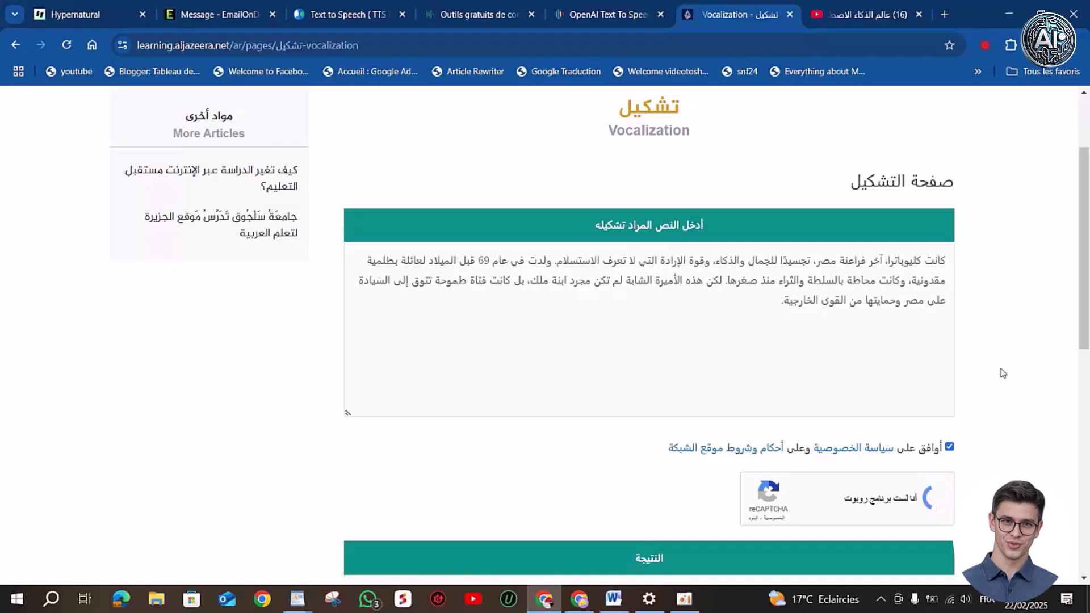
Pass the robot check and process the entered Arabic text to generate its vocalized version.
click(839, 499)
scroll(1000, 347, down, 4)
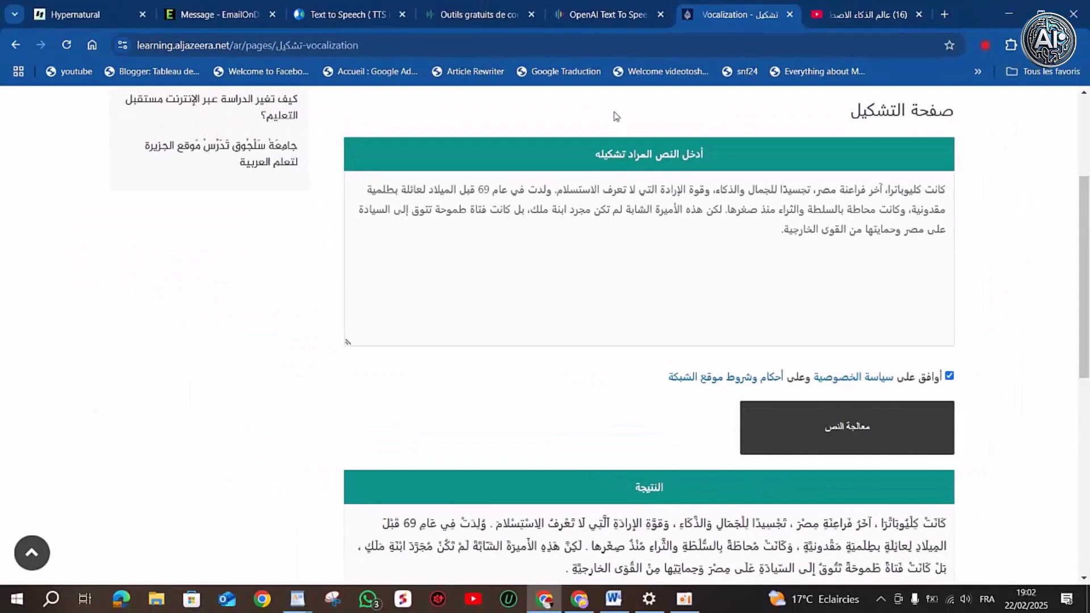
Switch to the Text To Speech OpenAI site, clear the voice search filter and look through the OpenAI voices.
click(612, 17)
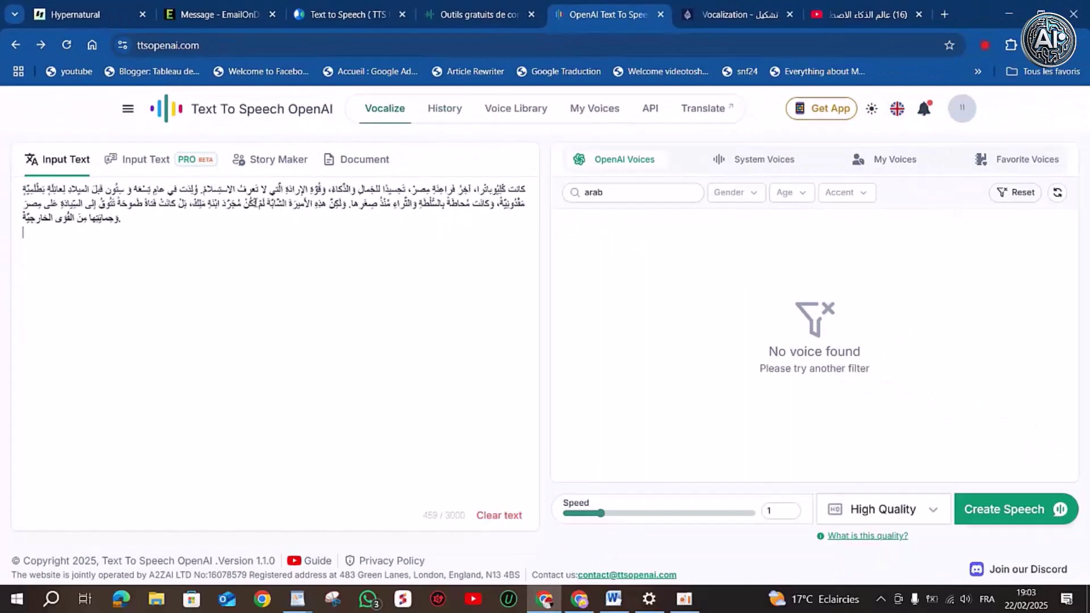
key(BackSpace)
key(BackSpace)
key(BackSpace)
key(BackSpace)
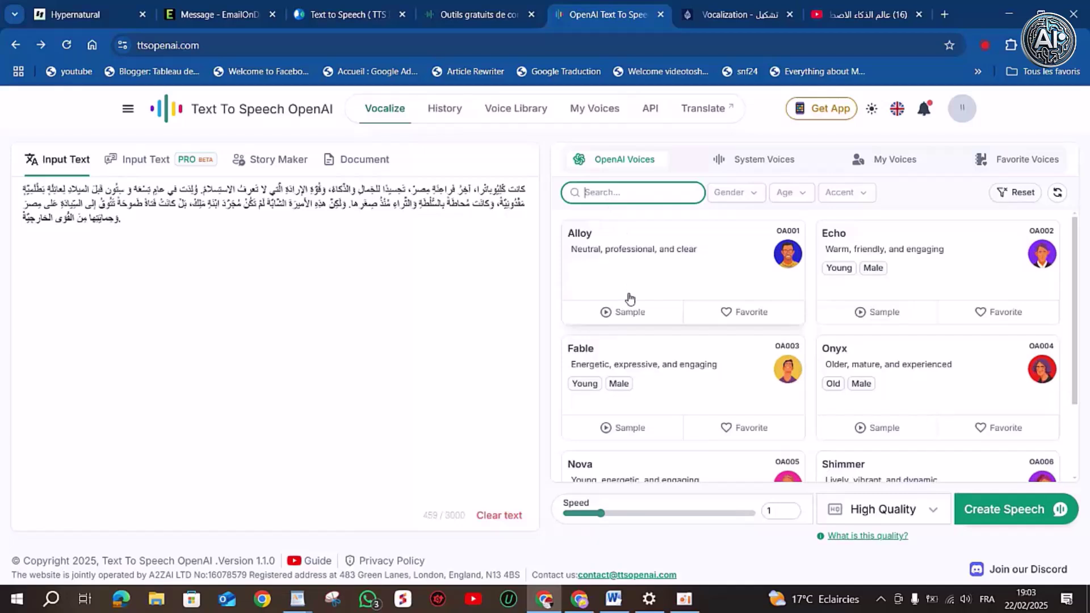
scroll(692, 357, down, 2)
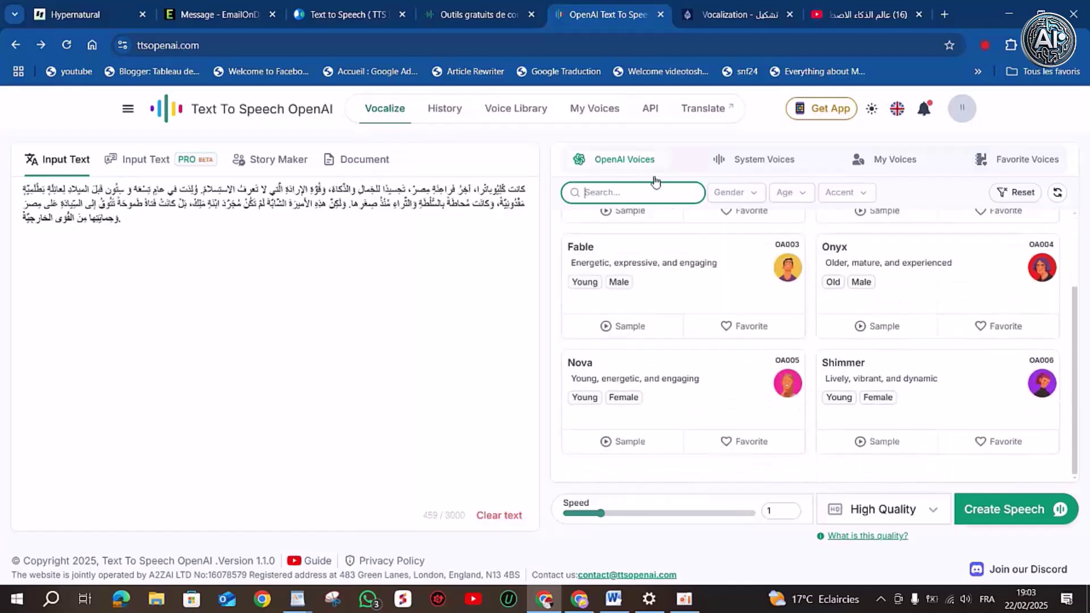
scroll(668, 301, up, 2)
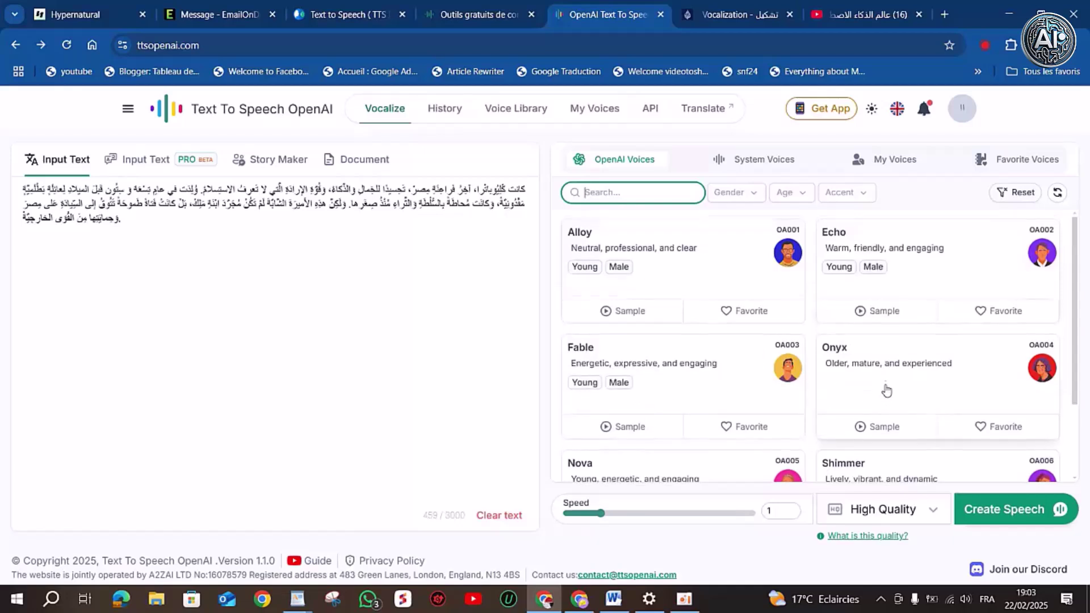
scroll(884, 397, down, 2)
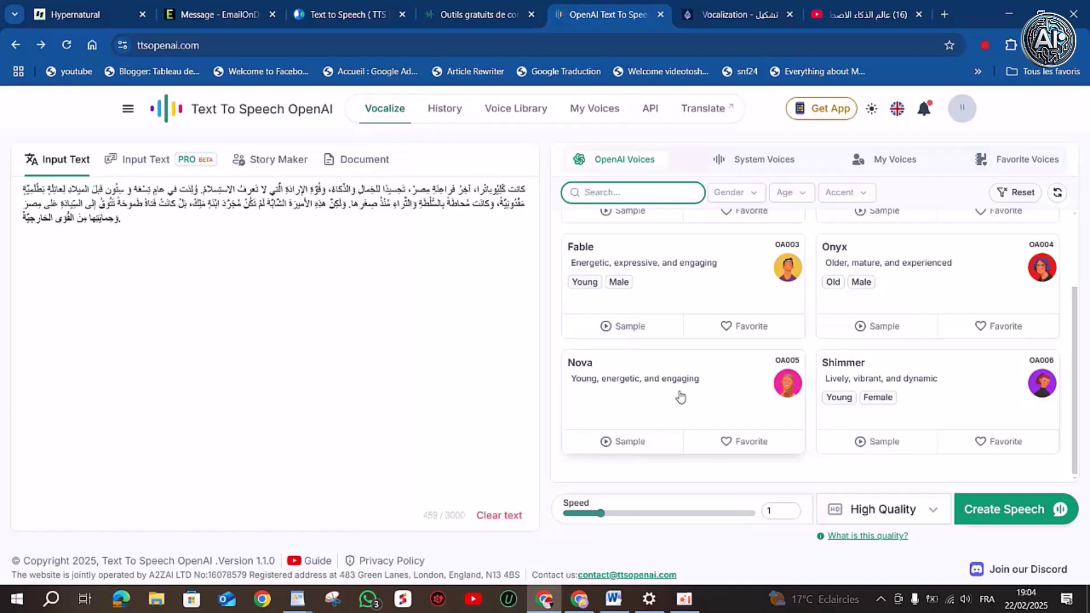
Browse the System Voices to examine the available accents, ages and genders.
click(757, 166)
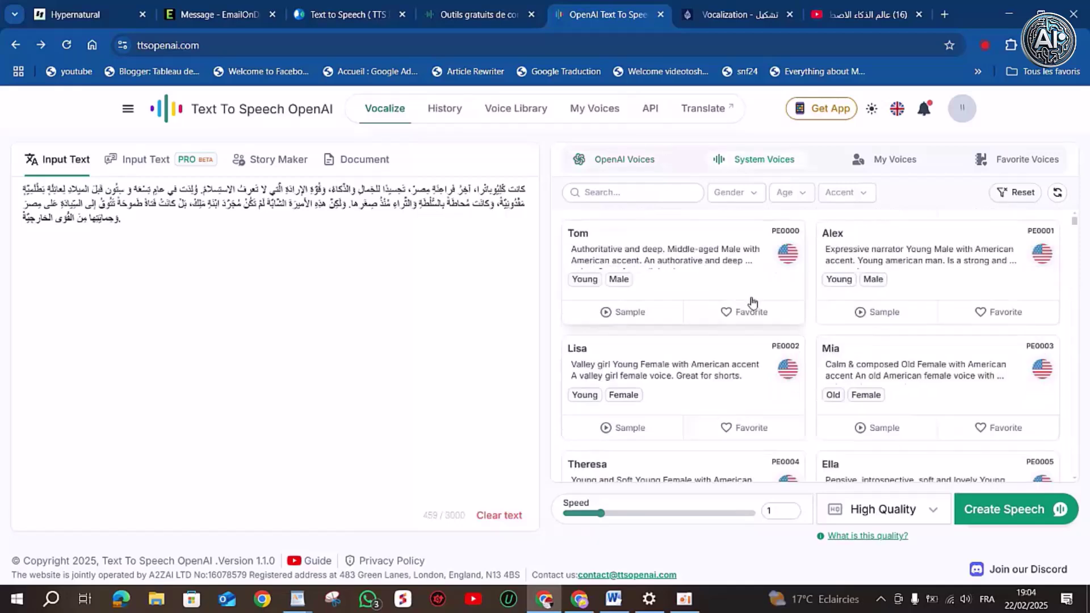
scroll(738, 304, down, 15)
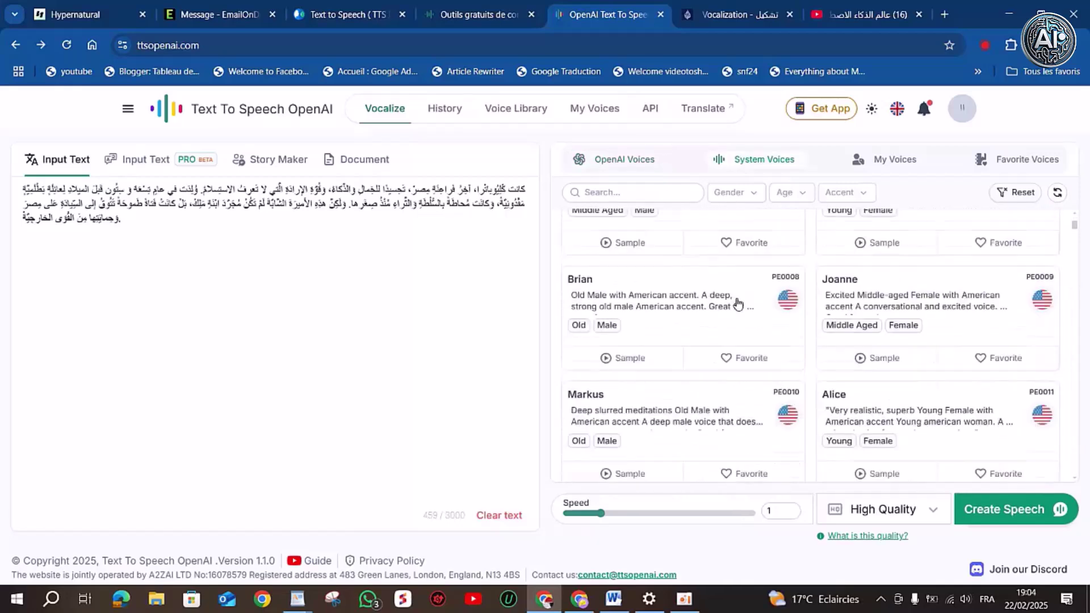
scroll(737, 303, down, 4)
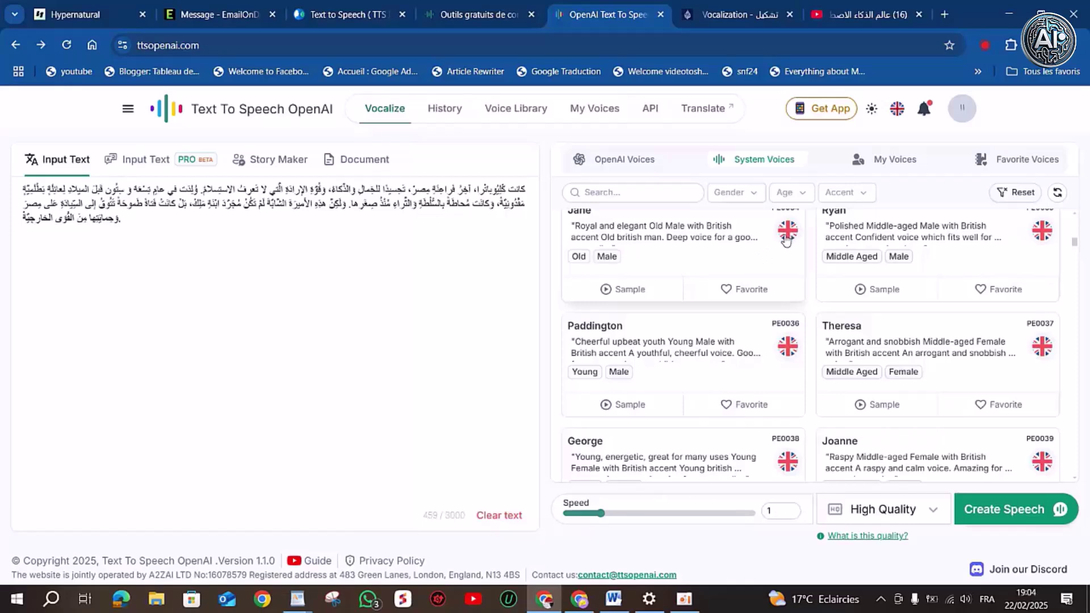
scroll(787, 237, up, 18)
scroll(783, 242, up, 4)
scroll(783, 242, down, 20)
scroll(780, 293, down, 20)
scroll(781, 295, down, 20)
scroll(781, 295, down, 20)
scroll(780, 294, down, 8)
scroll(779, 294, up, 4)
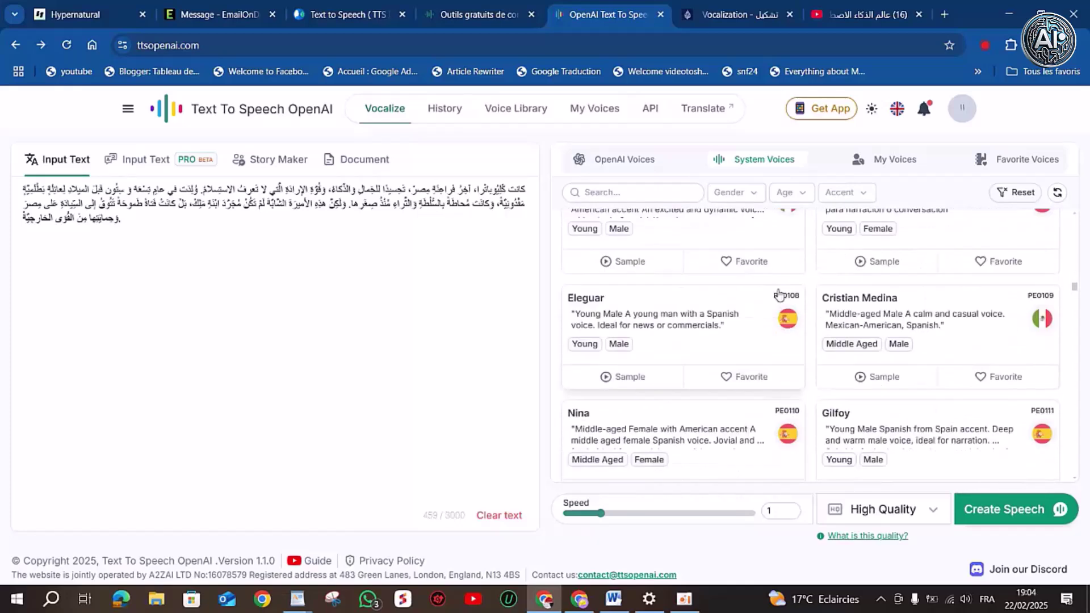
scroll(779, 294, up, 5)
scroll(775, 289, up, 3)
scroll(773, 287, up, 10)
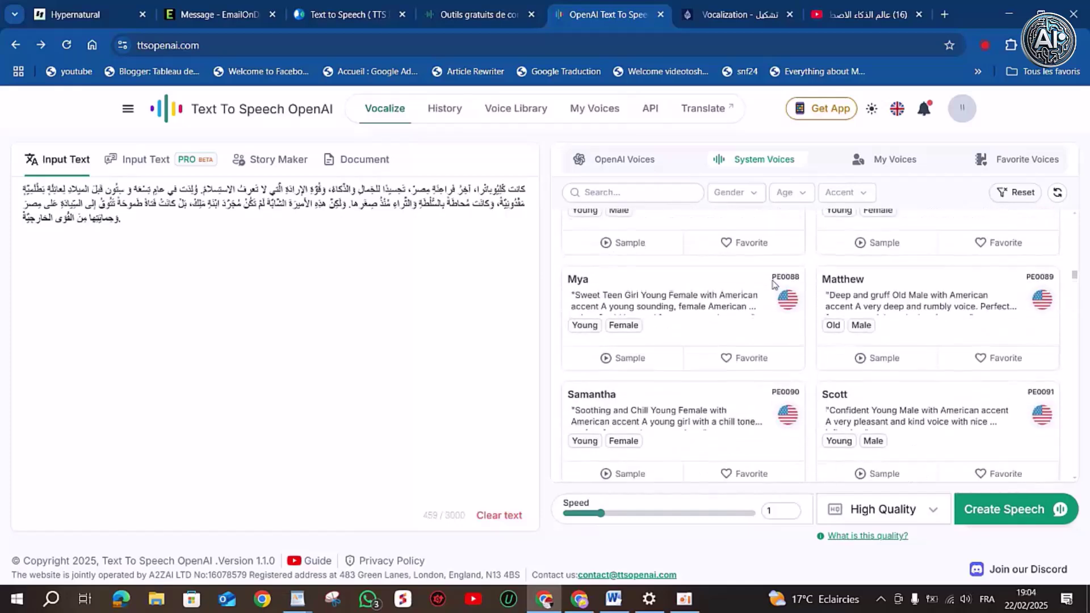
scroll(774, 285, up, 5)
scroll(774, 285, up, 8)
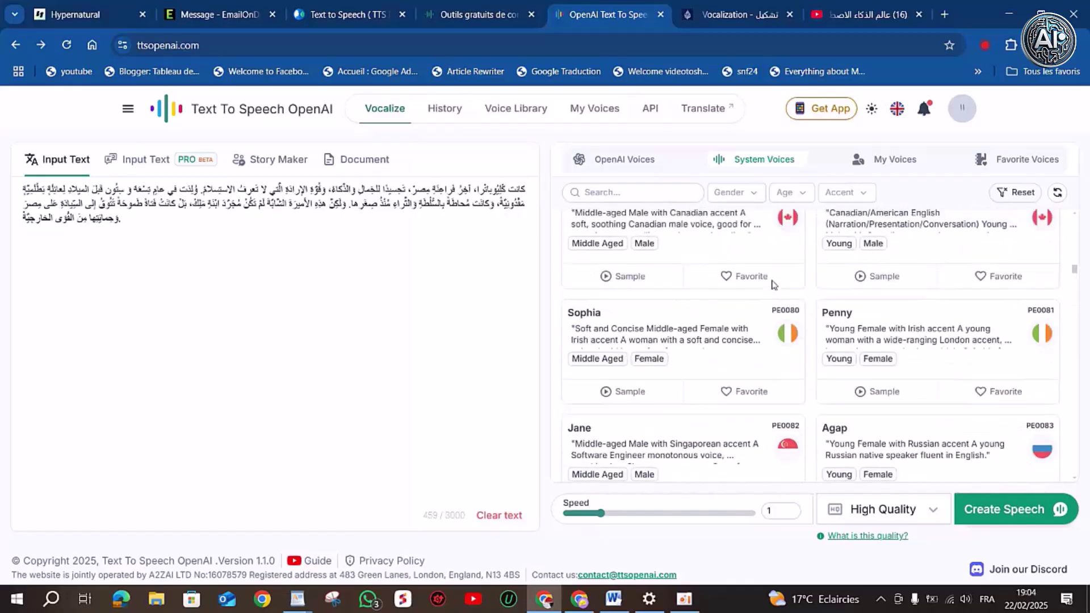
scroll(756, 278, up, 5)
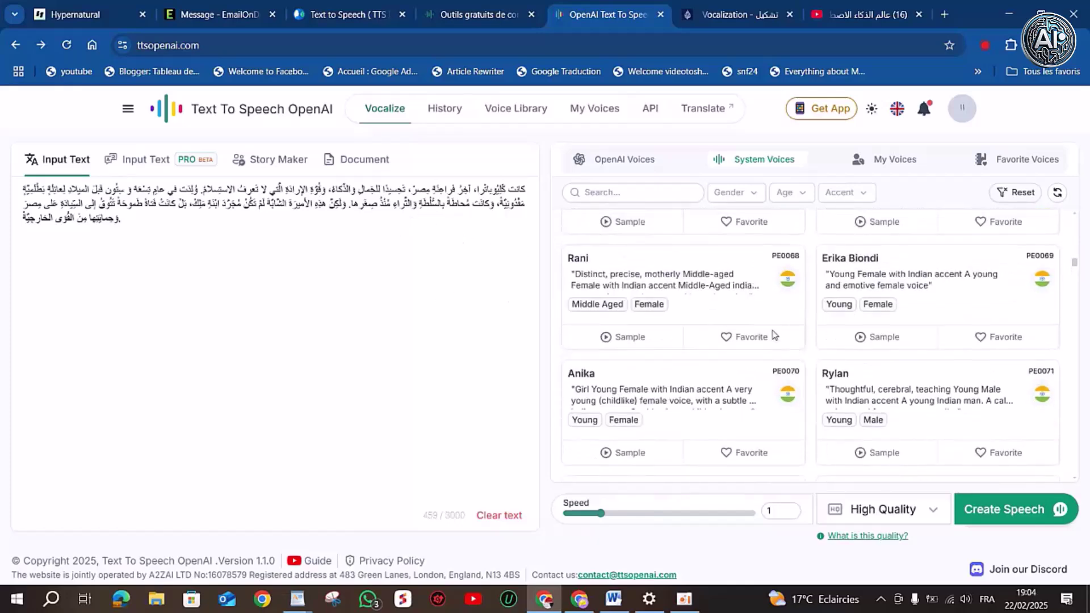
scroll(774, 335, up, 10)
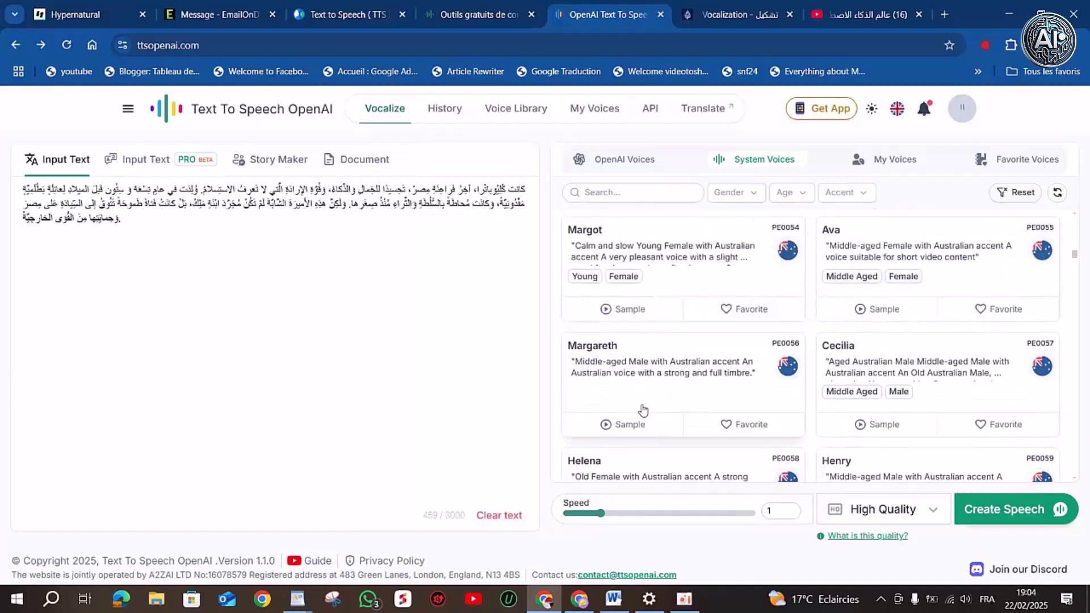
Select the Margareth system voice and create speech from the vocalized Arabic text.
click(716, 370)
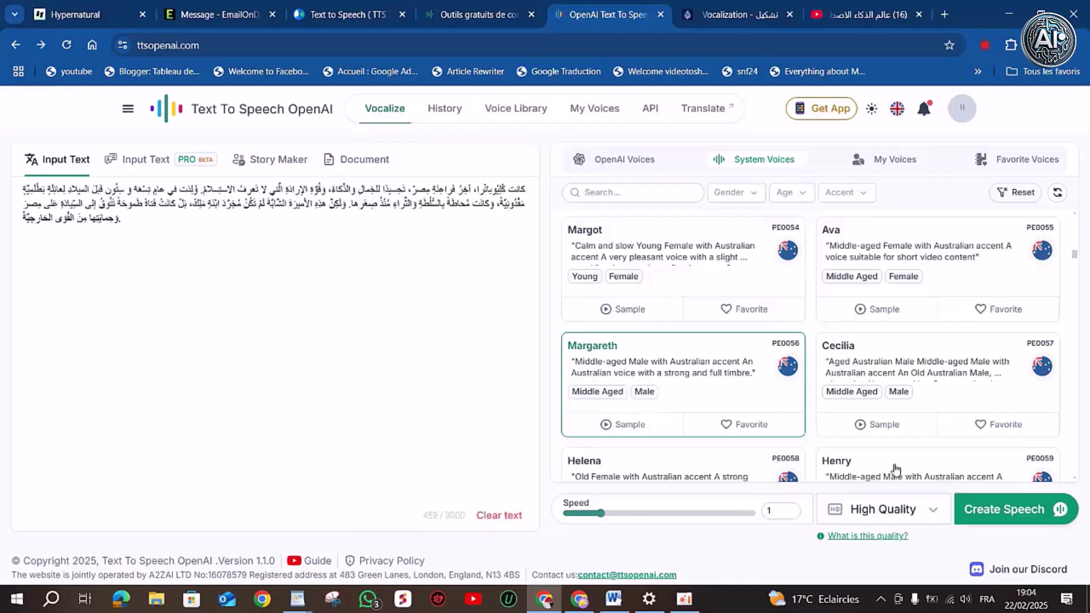
mouse_move(603, 518)
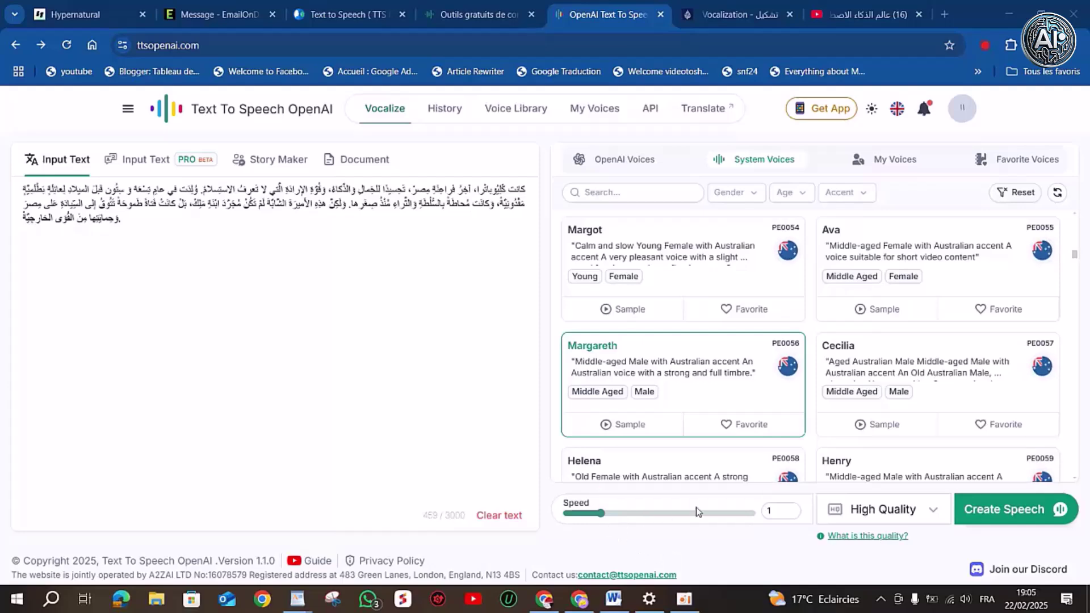
scroll(733, 386, down, 2)
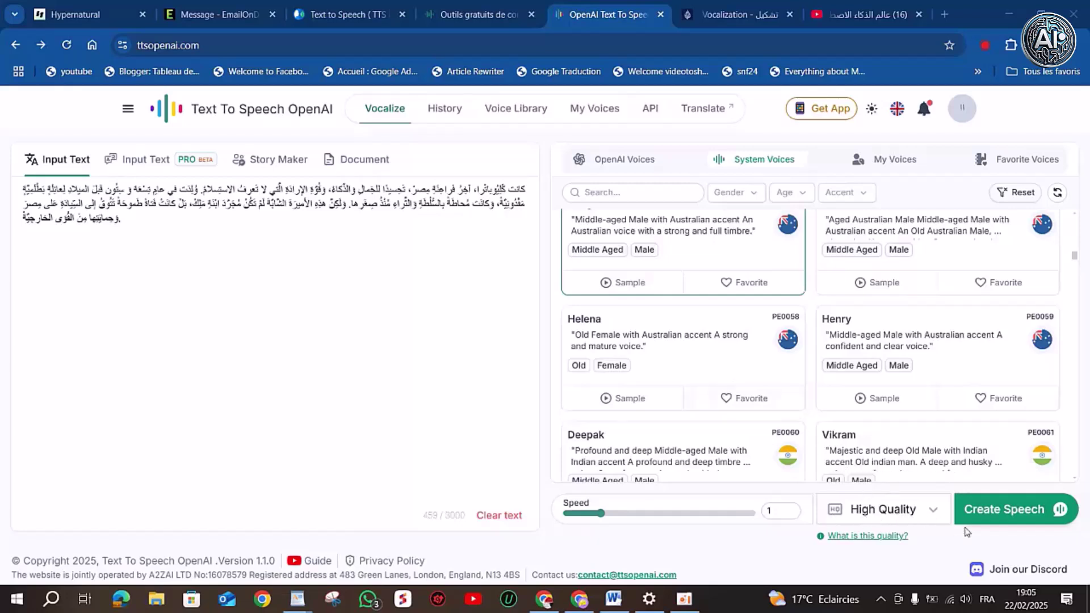
click(988, 513)
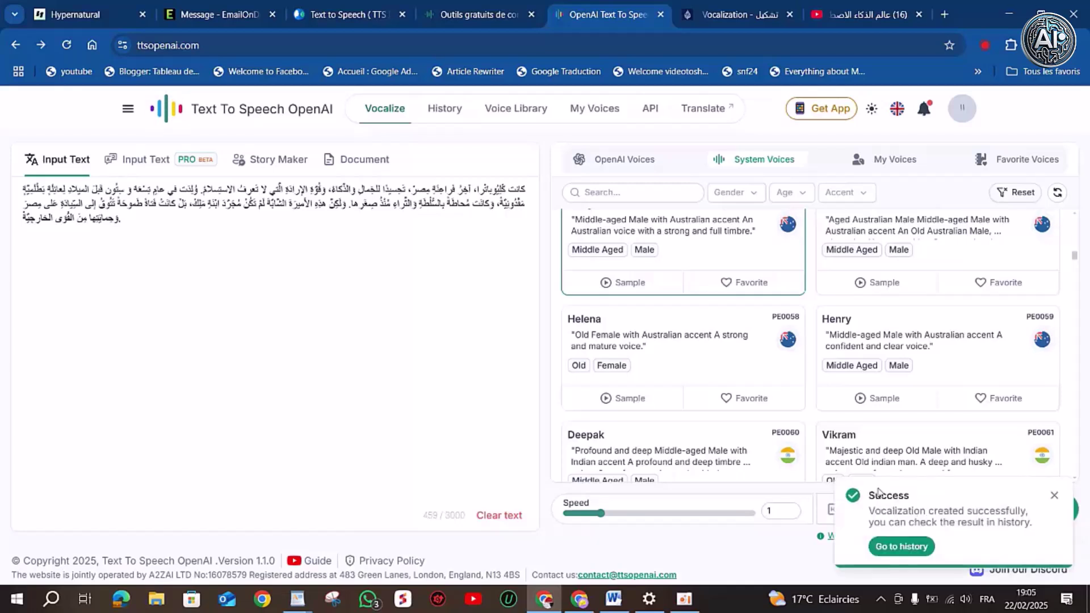
Open the Margareth result in the history, listen to part of the audio and pause it.
click(902, 547)
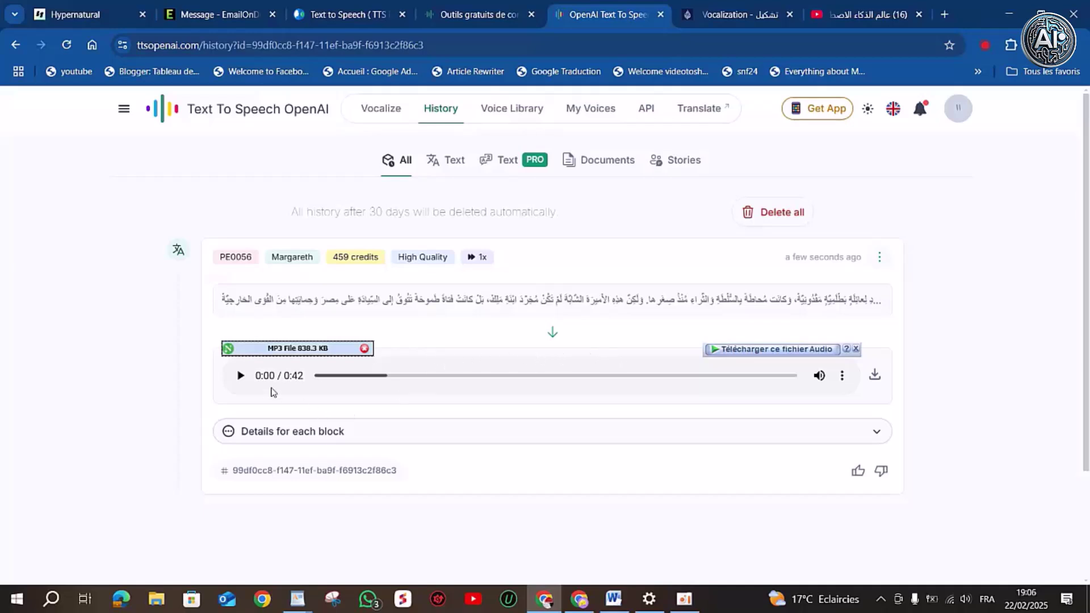
click(241, 376)
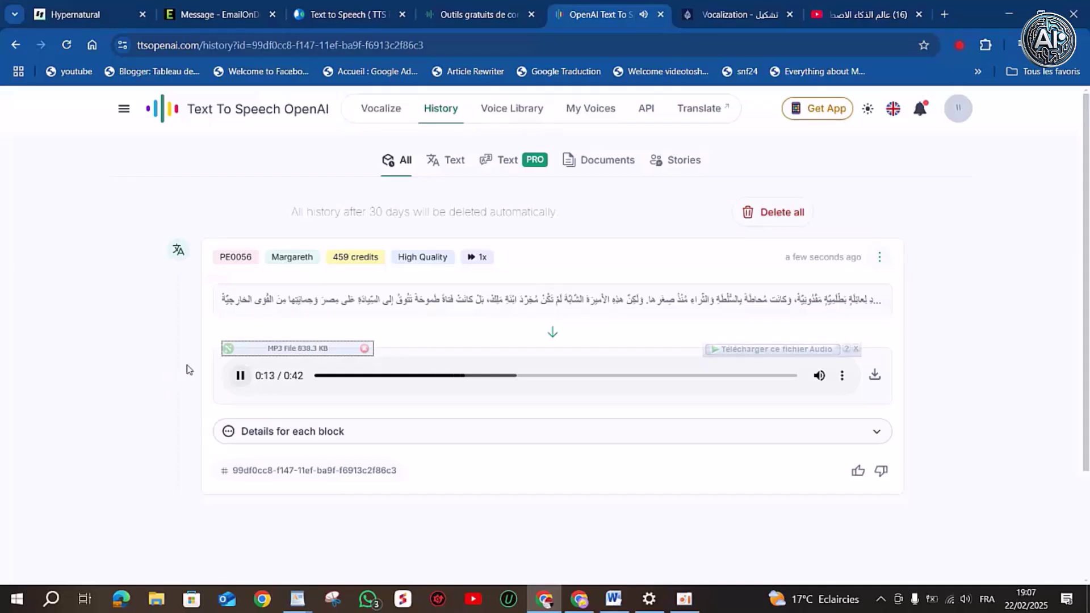
click(240, 376)
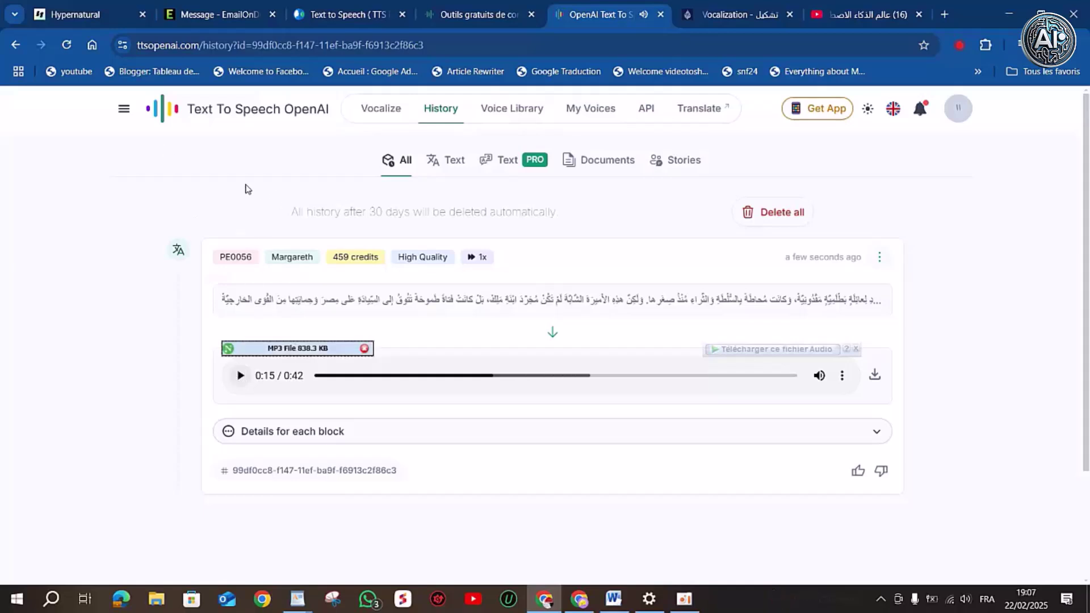
Return to the Vocalize page and create speech from the same Arabic text with the OpenAI voice Nova.
click(16, 46)
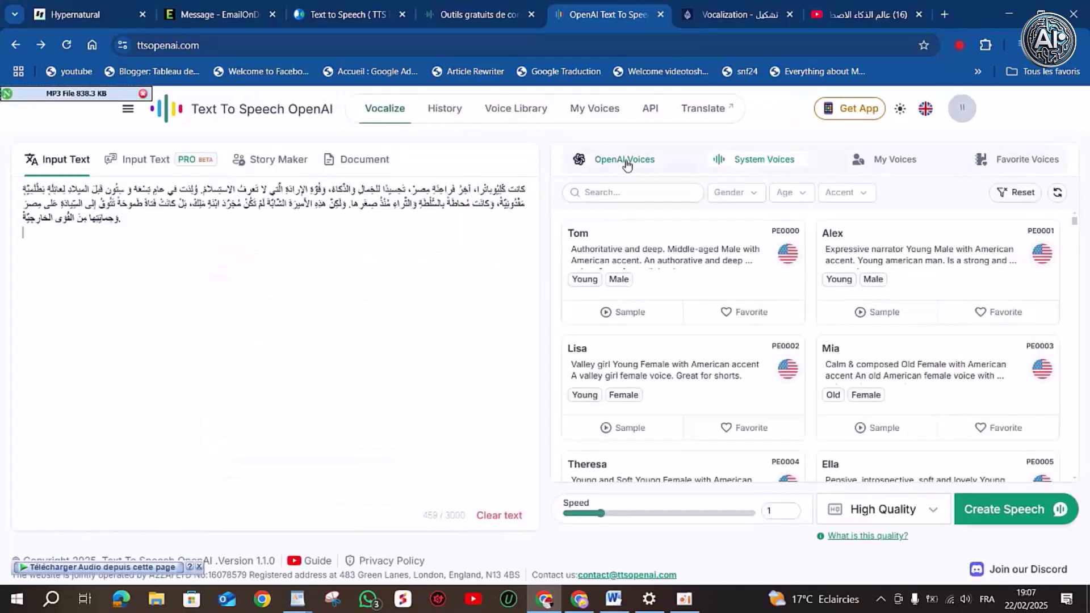
click(627, 164)
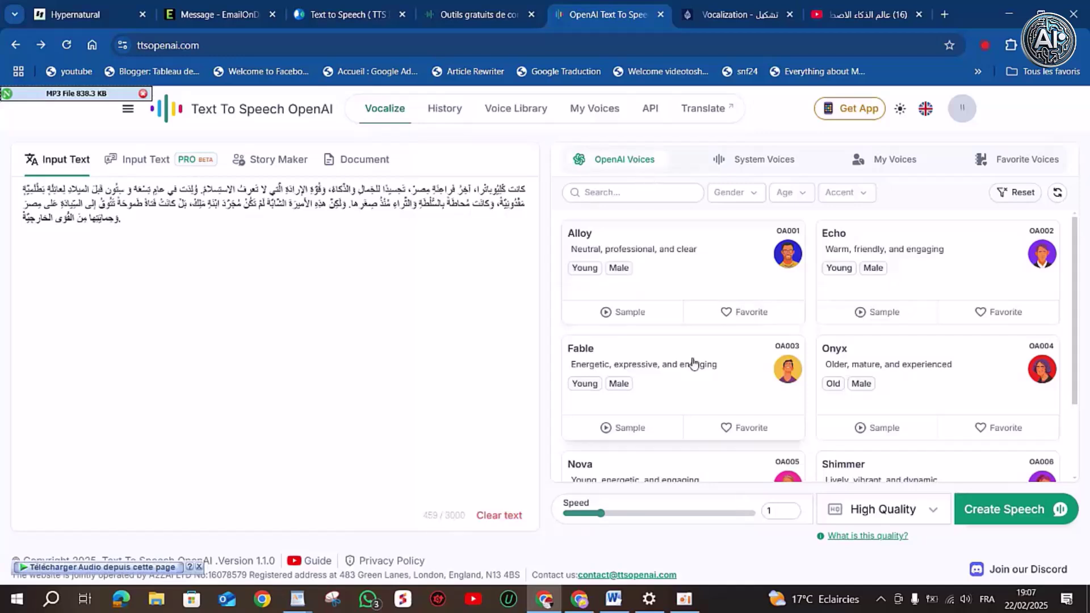
scroll(688, 362, down, 2)
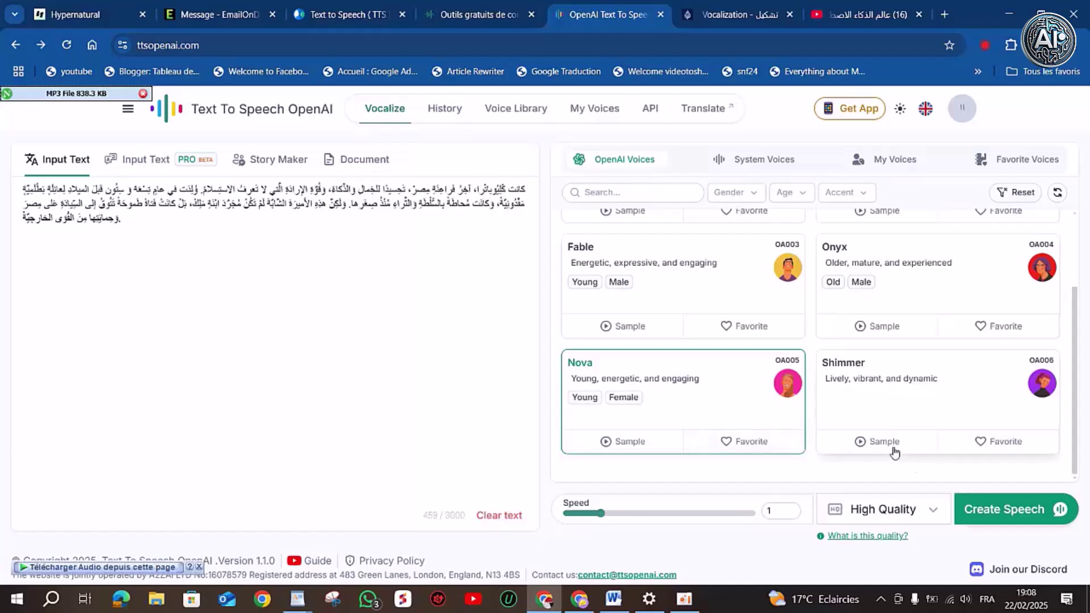
click(1005, 514)
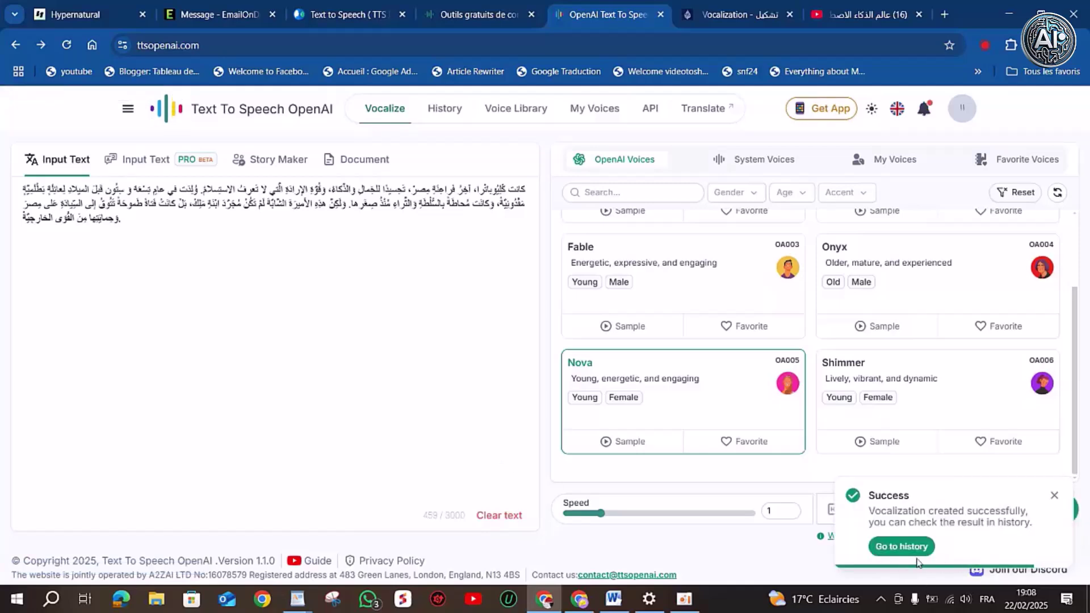
Download the Nova speech file from the history, listen to it in VLC and close the player.
click(886, 547)
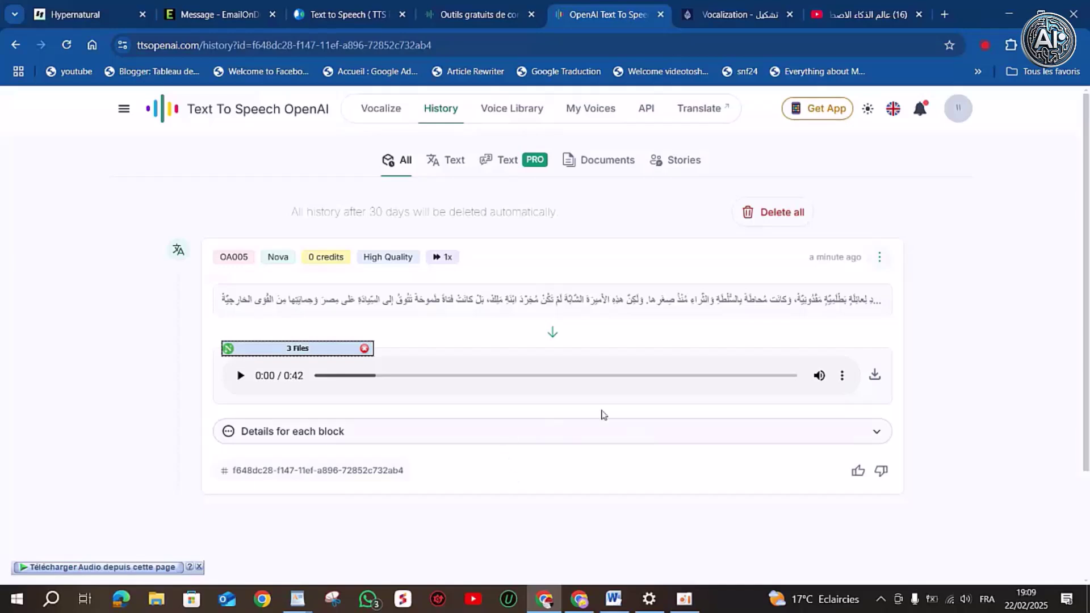
click(874, 376)
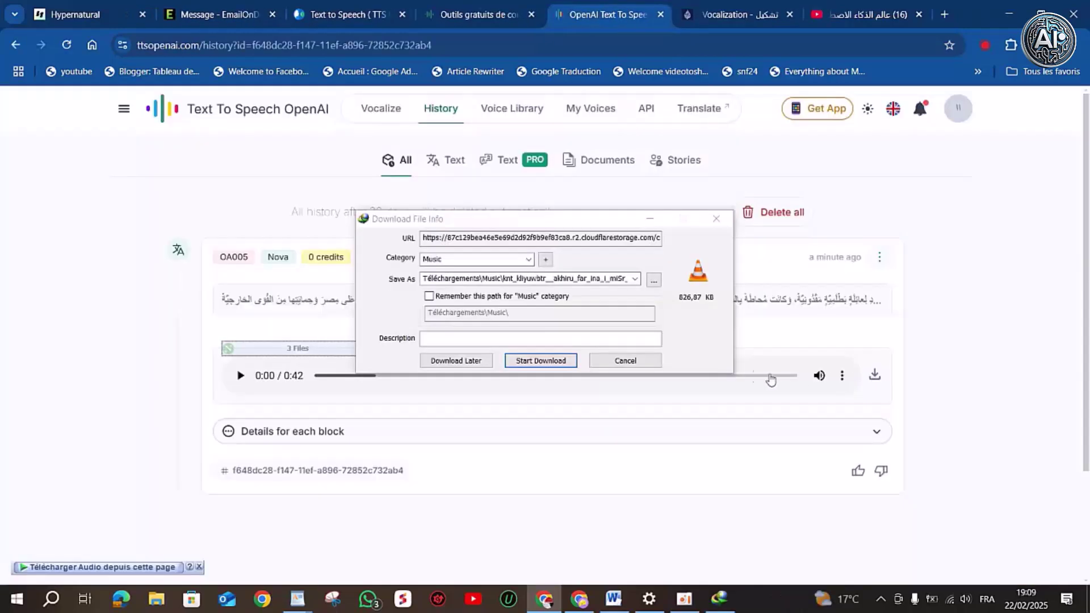
click(540, 361)
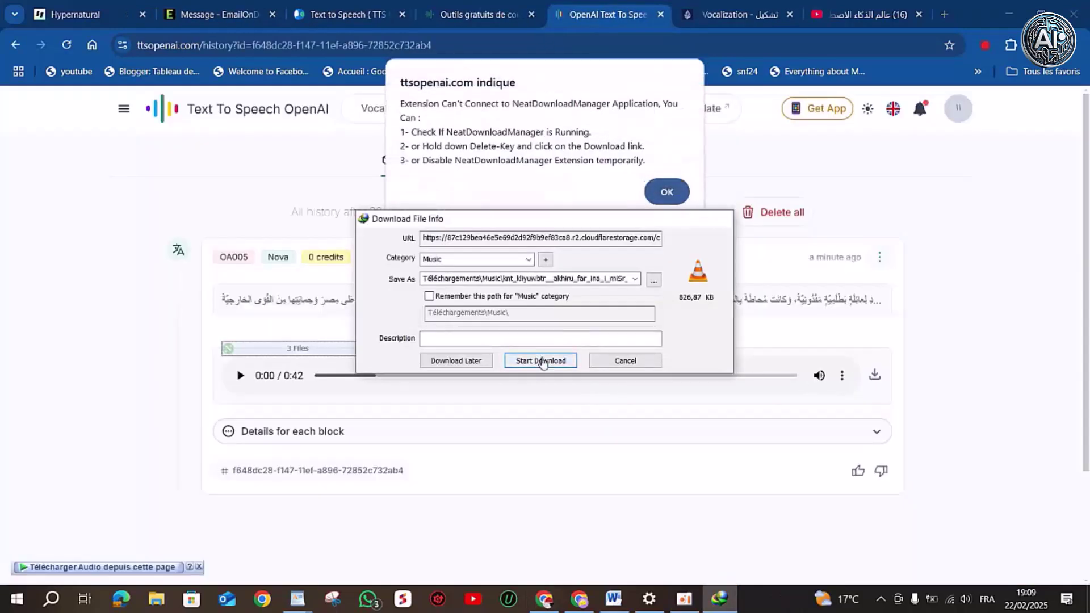
click(438, 343)
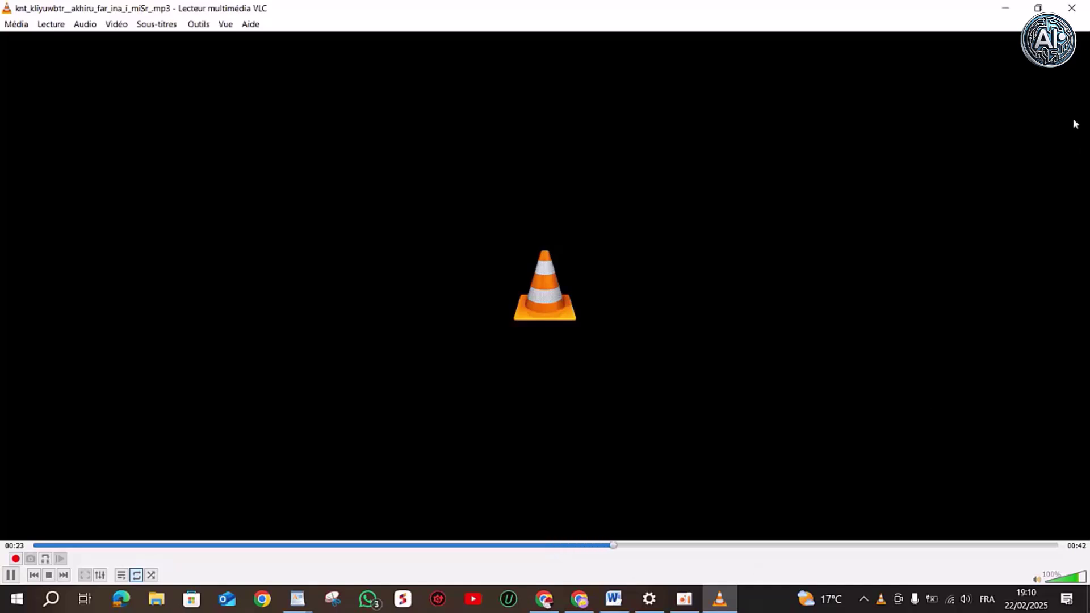
click(1069, 9)
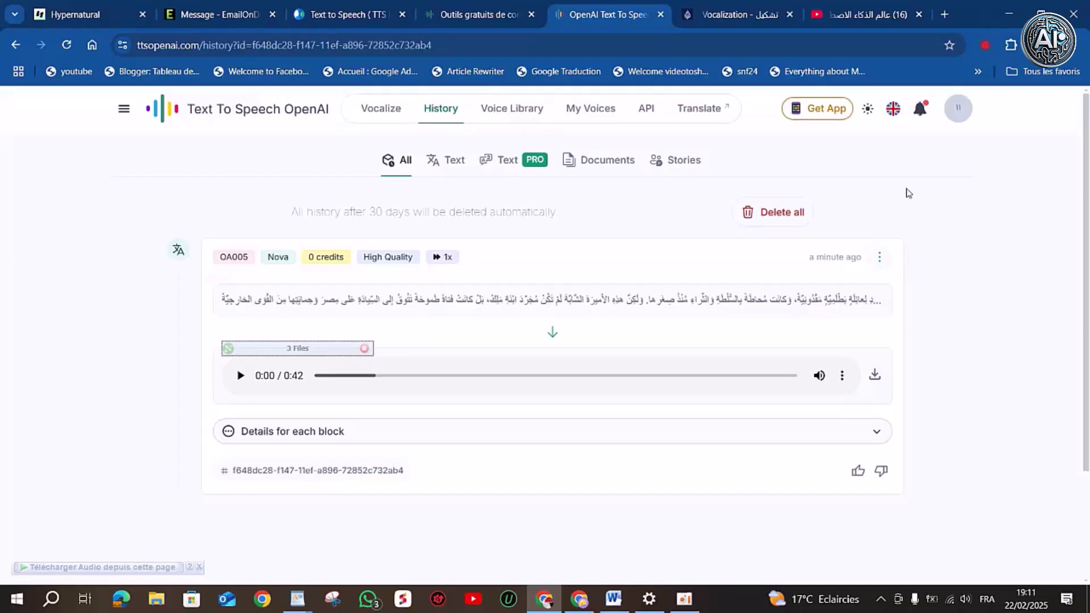
Switch to the text-to-speech.online site and paste the copied Arabic Cleopatra text into the text field.
click(492, 17)
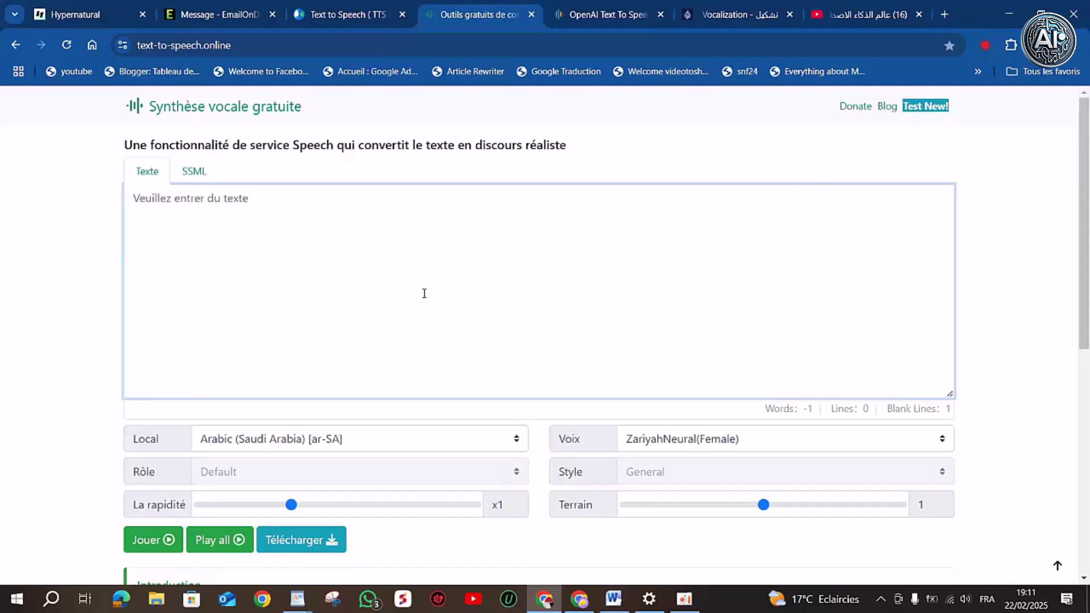
right_click(206, 201)
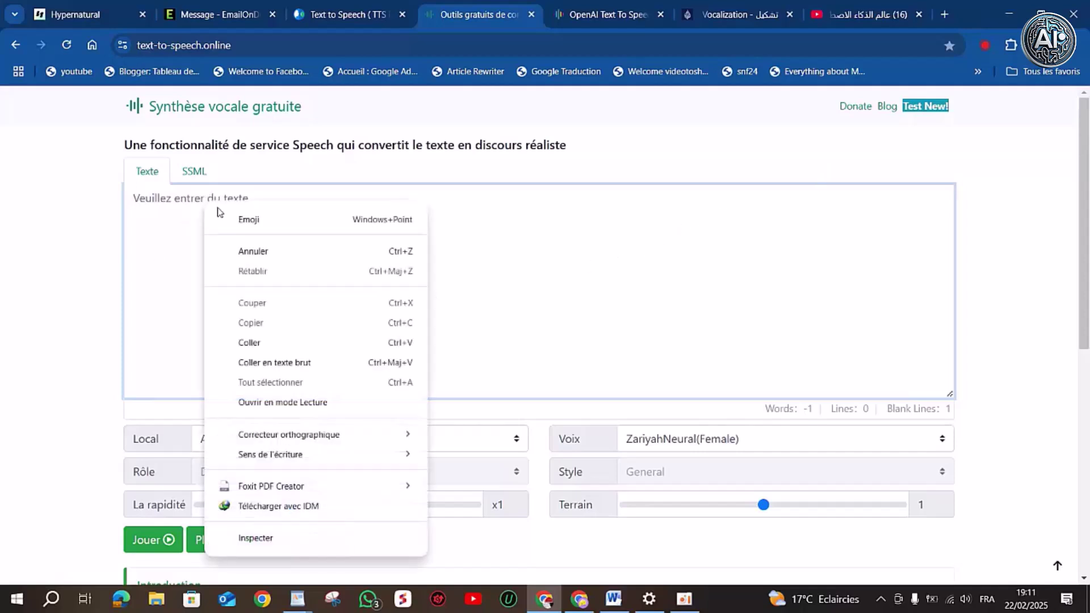
click(261, 342)
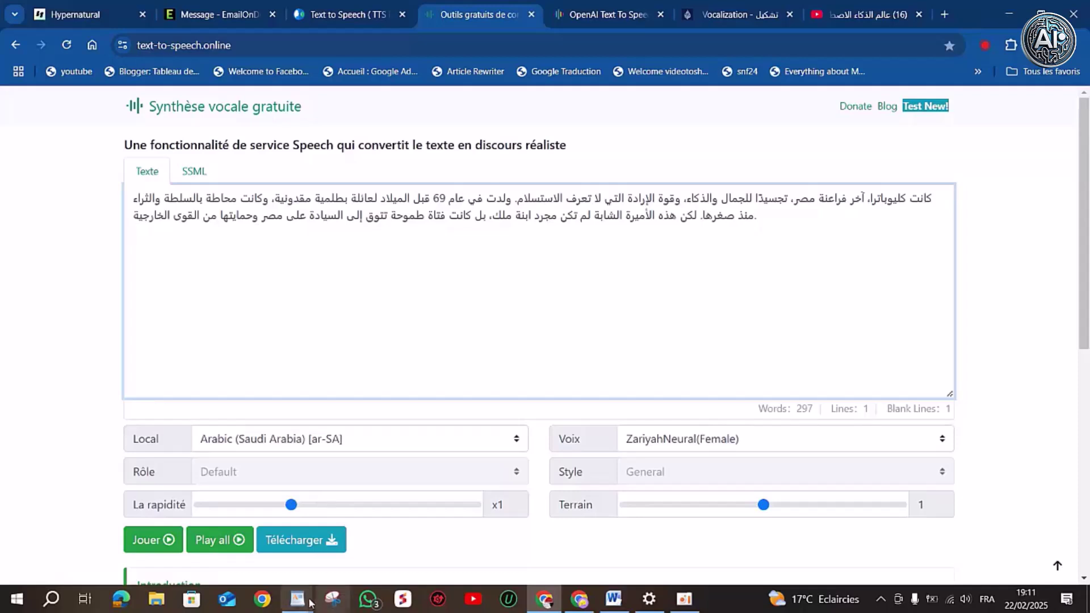
Copy the Arabic Cleopatra paragraph with diacritics from the WordPad document and replace the plain text on text-to-speech.online with it.
mouse_move(311, 603)
click(288, 555)
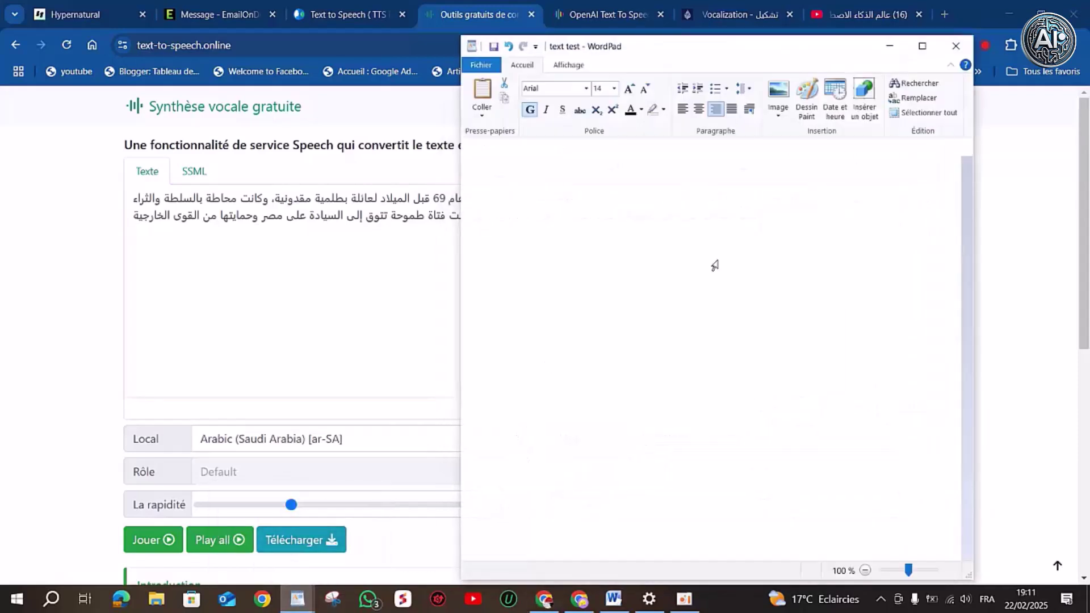
right_click(687, 226)
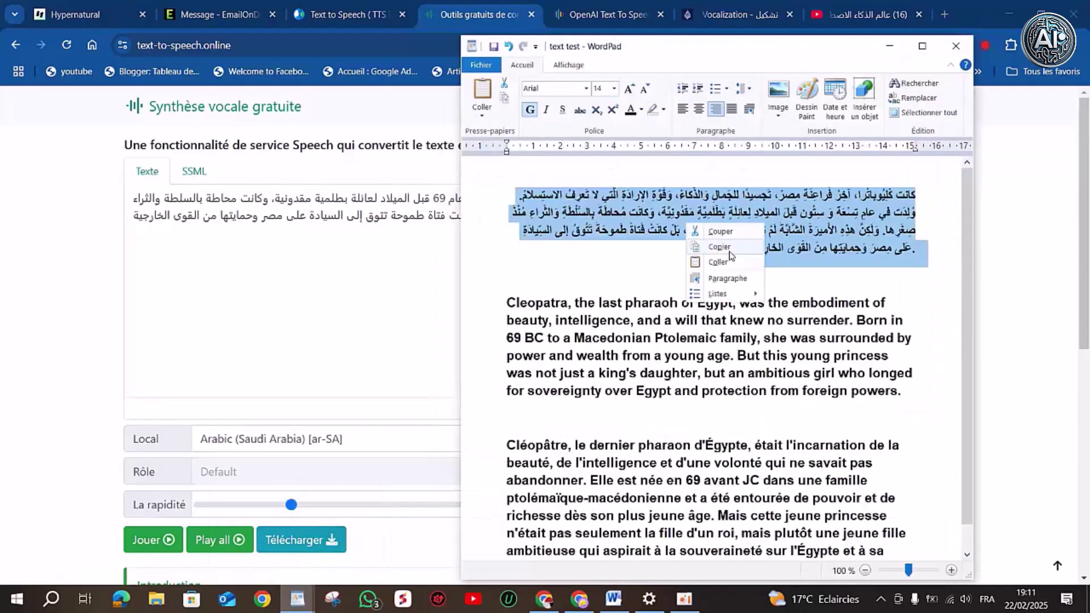
click(729, 248)
click(890, 46)
drag(782, 223, 930, 196)
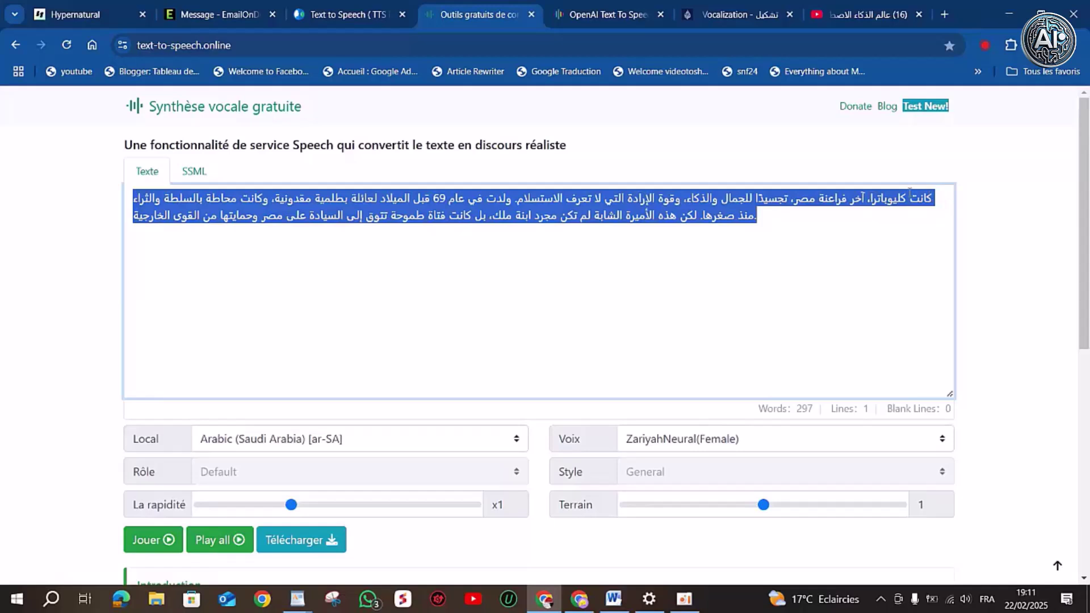
right_click(904, 198)
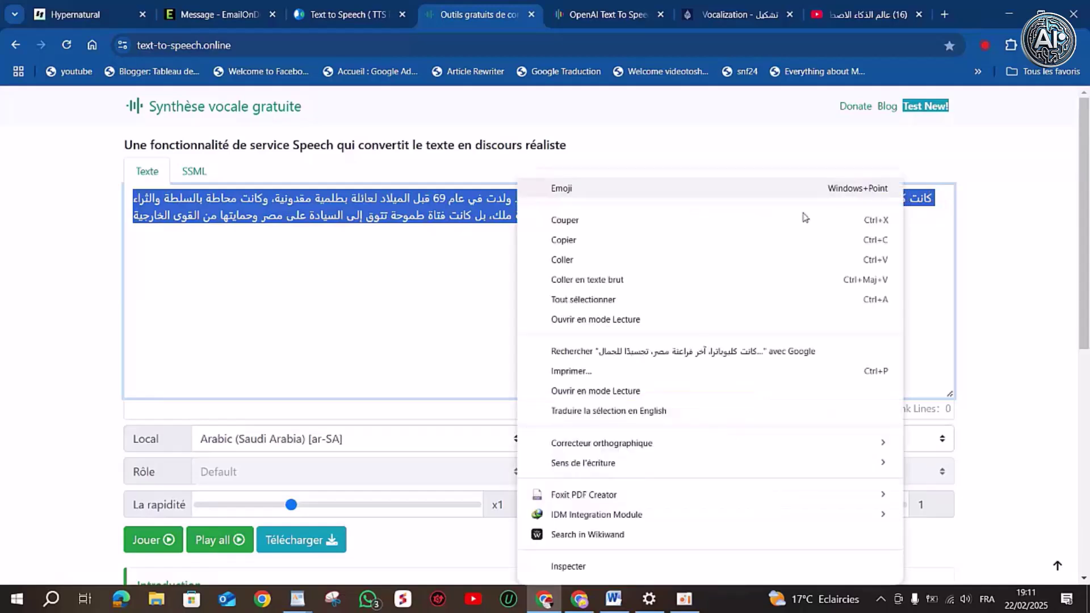
click(542, 264)
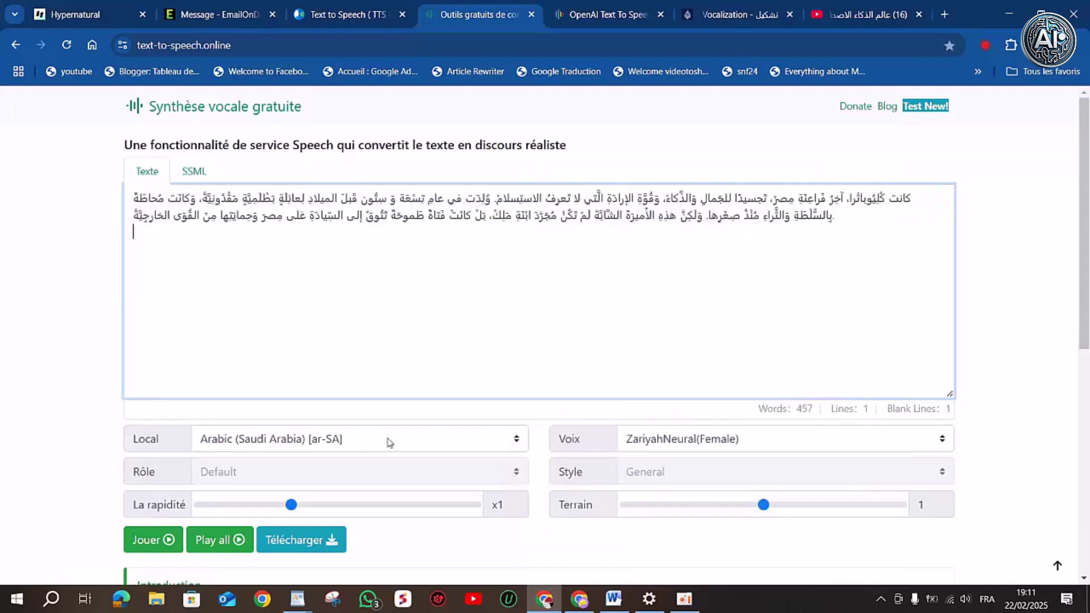
Review the available locales and voices, keep Arabic (Saudi Arabia) with ZariyahNeural(Female), and play the text as speech.
click(430, 440)
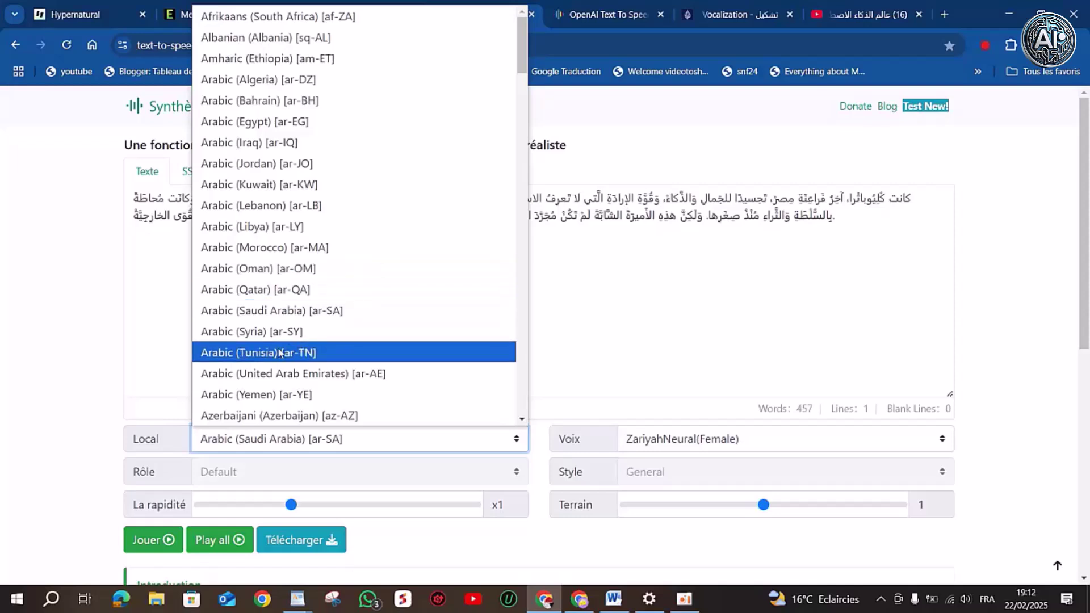
click(99, 353)
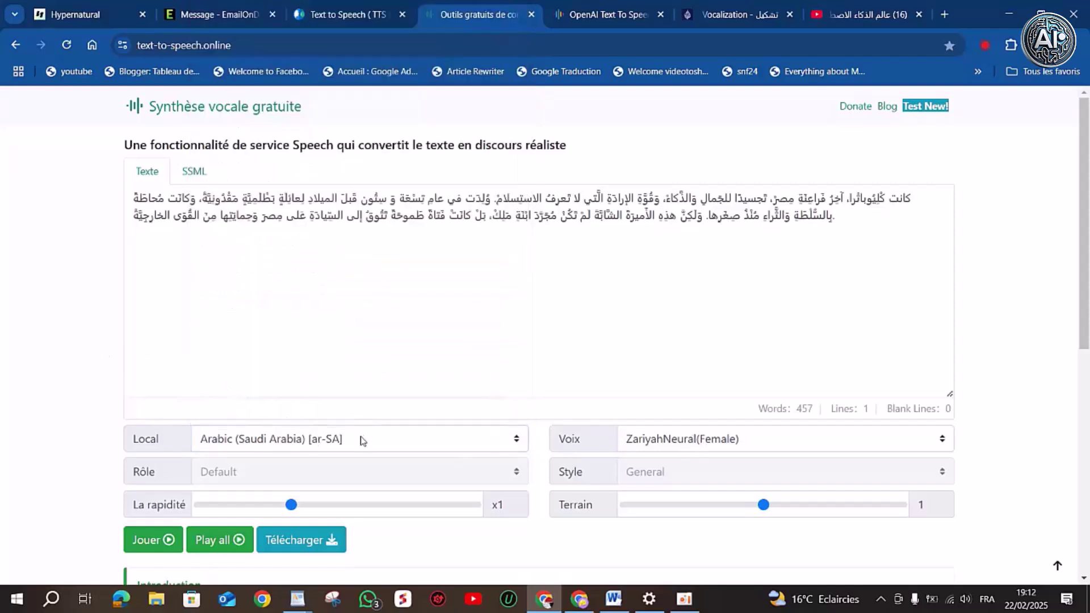
click(638, 440)
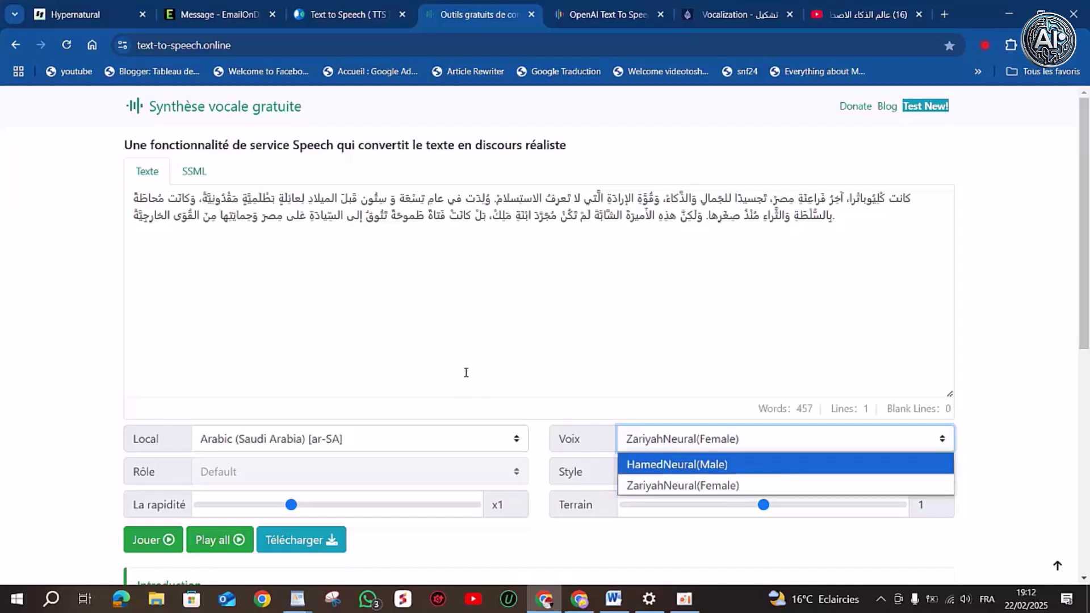
click(723, 438)
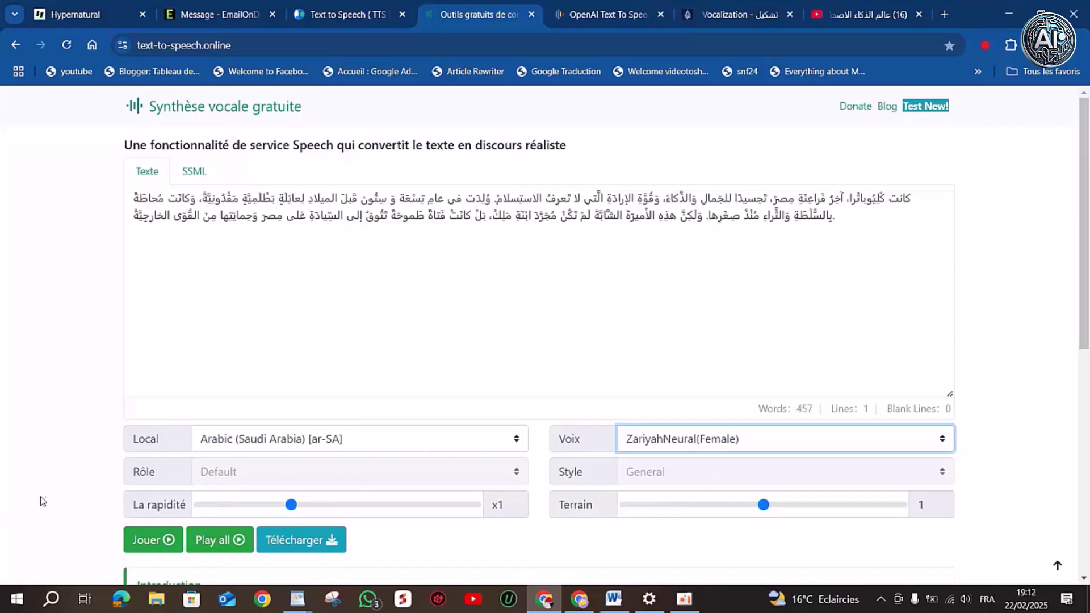
click(151, 541)
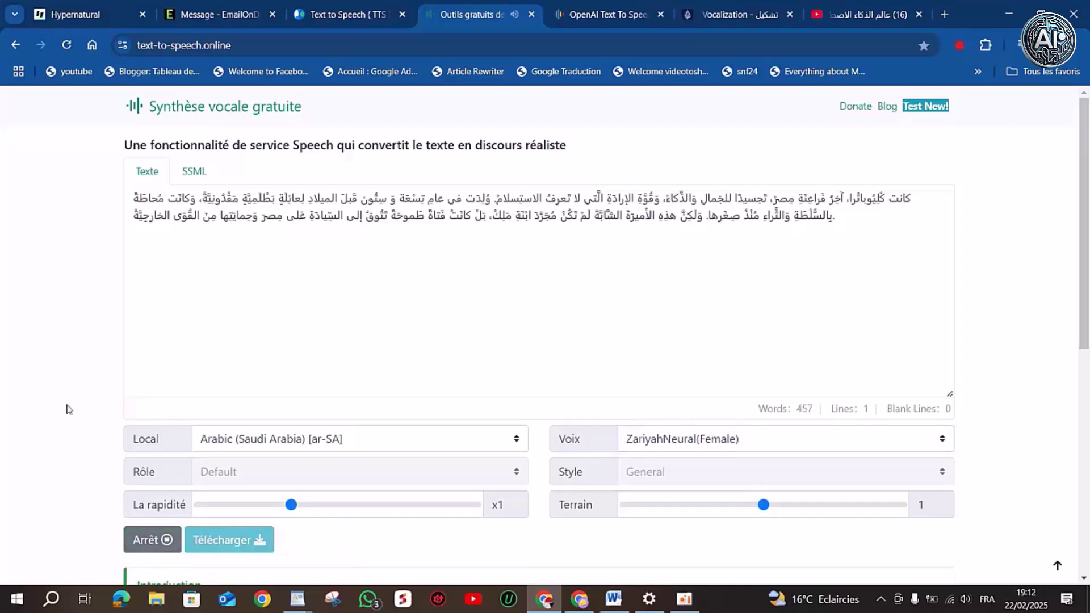